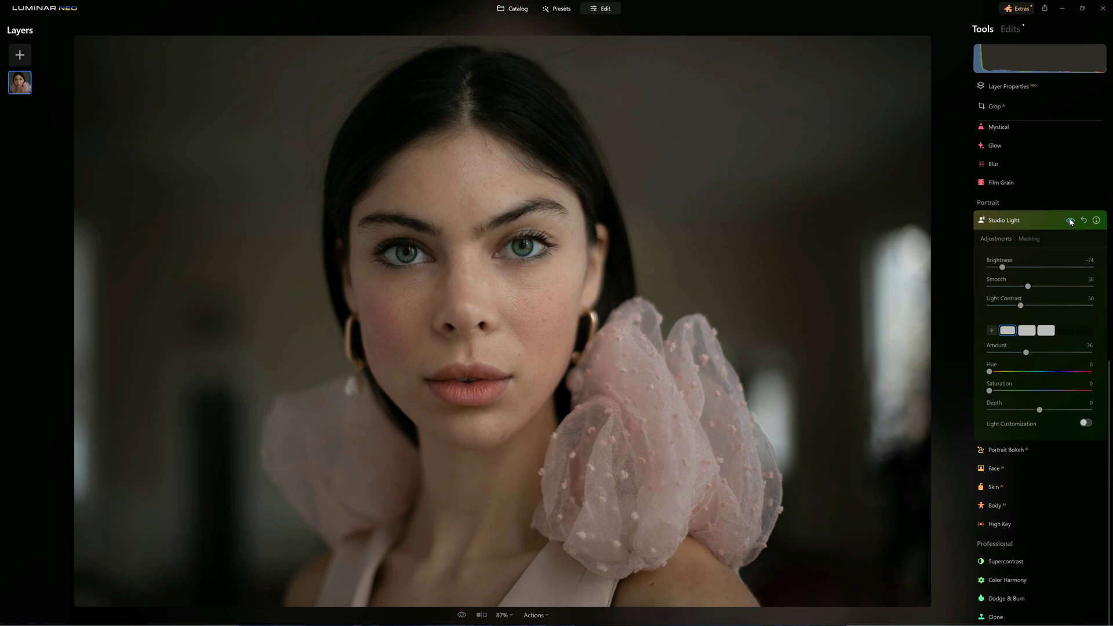
# Step: Reset Studio Light so a single light remains with Amount, Hue and Saturation at 0
pyautogui.click(1070, 221)
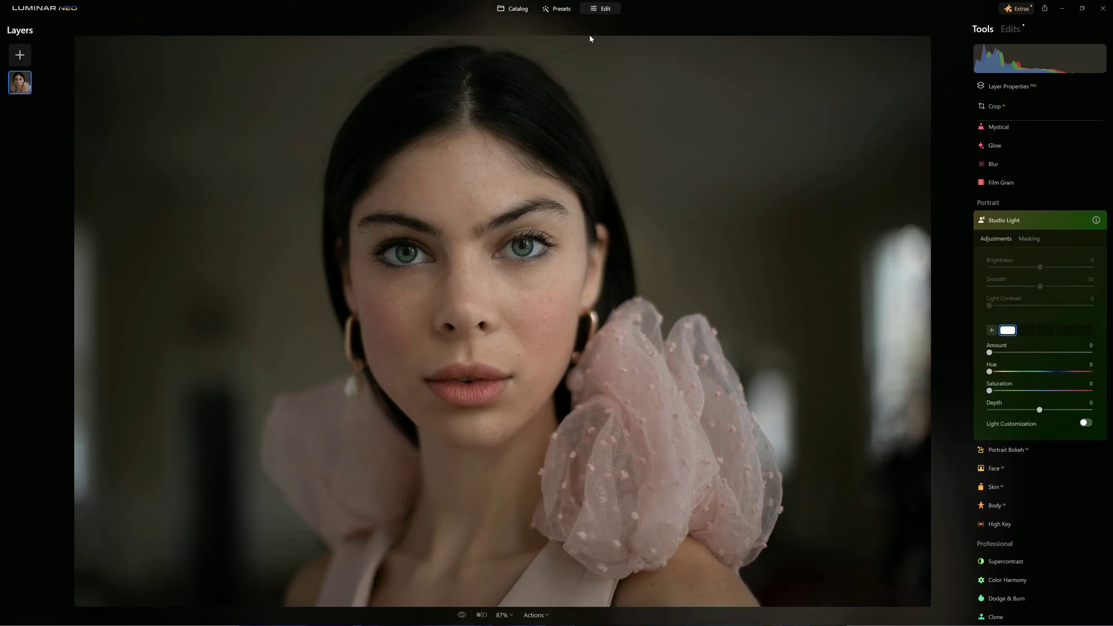
pyautogui.scroll(5, 1012, 201)
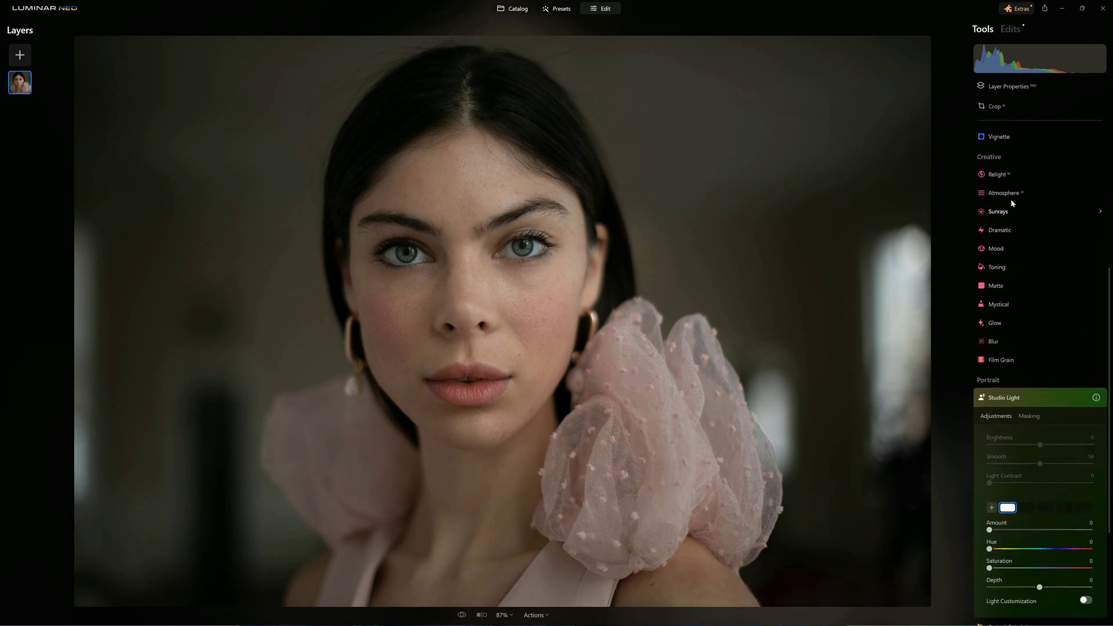
pyautogui.scroll(-4, 1012, 203)
pyautogui.scroll(-1, 1011, 202)
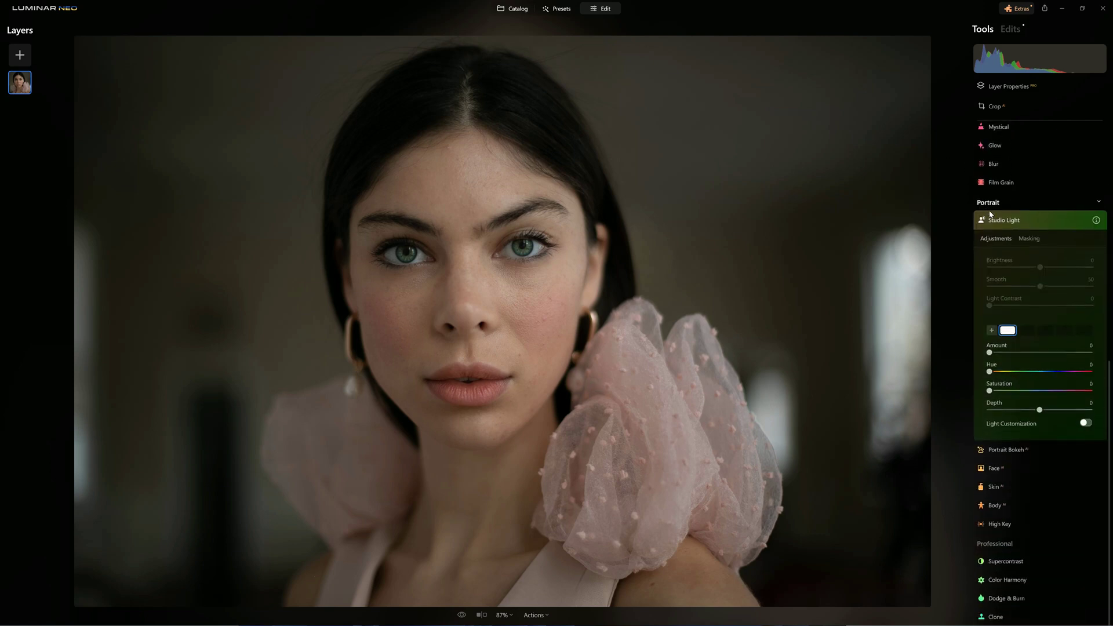
pyautogui.scroll(1, 1010, 202)
# Step: Place a light source on the photo and drag it up across the sleeve
pyautogui.click(1009, 260)
pyautogui.click(1001, 430)
pyautogui.click(597, 385)
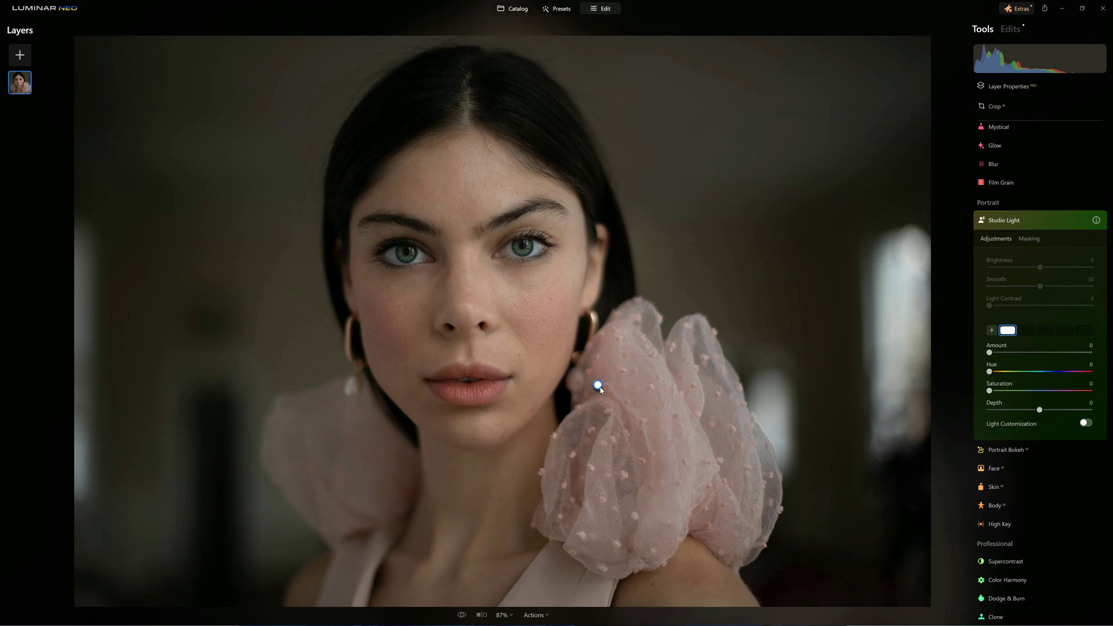
pyautogui.moveTo(600, 388); pyautogui.dragTo(708, 270)
# Step: Set the light Amount to 40 and move the light down toward the shoulder ruffle
pyautogui.click(989, 353)
pyautogui.moveTo(989, 354); pyautogui.dragTo(1093, 362)
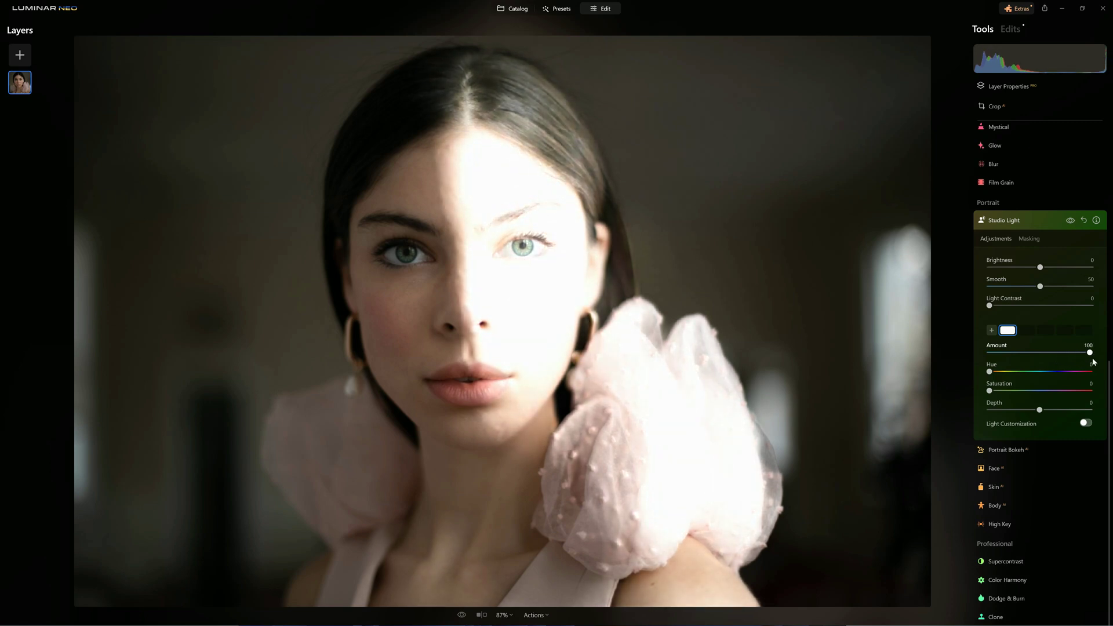
pyautogui.moveTo(1073, 362); pyautogui.dragTo(1026, 364)
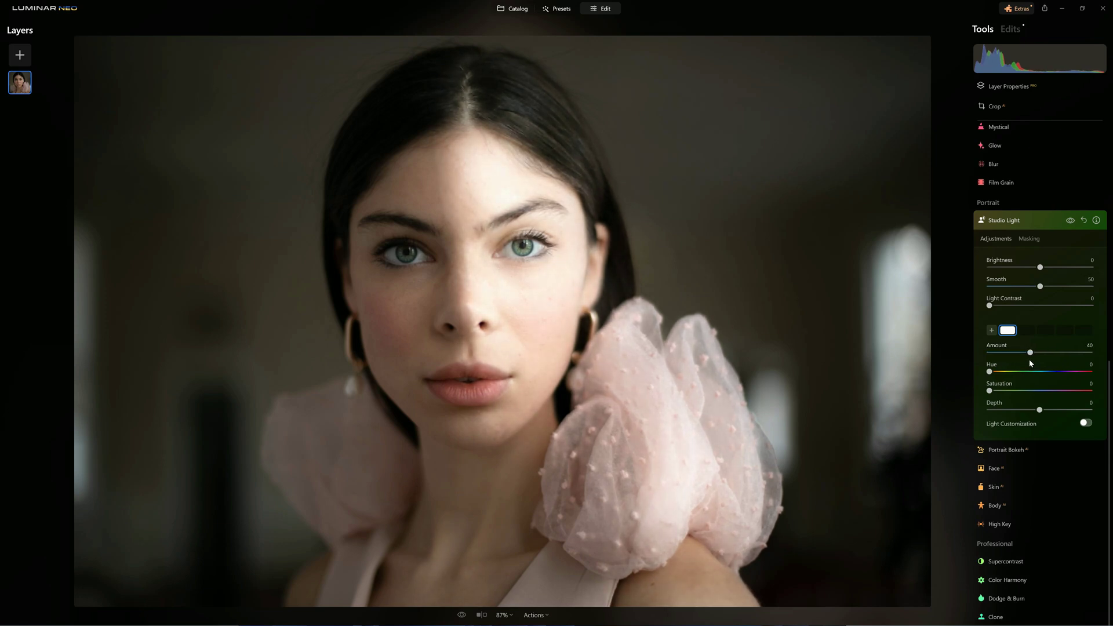
pyautogui.moveTo(818, 264)
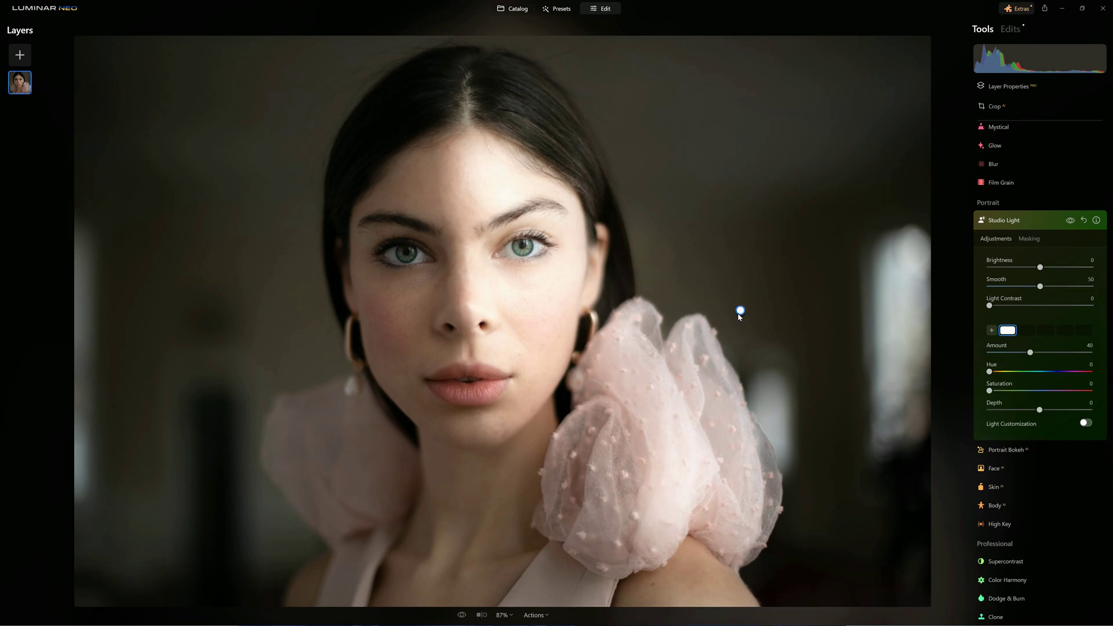
pyautogui.moveTo(739, 316); pyautogui.dragTo(789, 313)
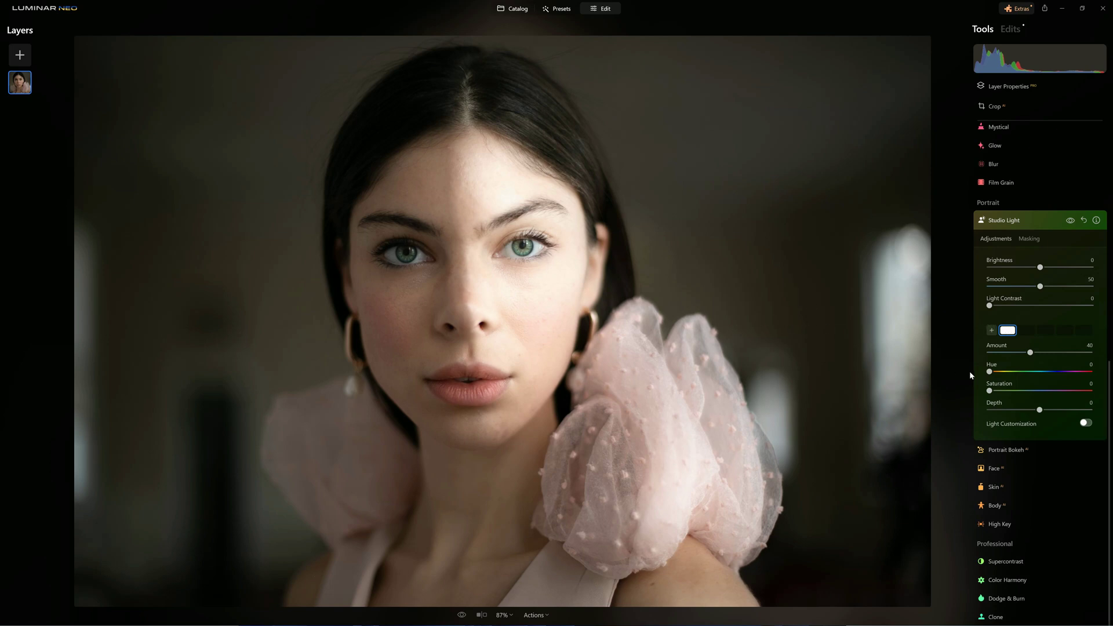
# Step: Warm the light to Hue 32 and Saturation 20, repositioning it on the photo
pyautogui.moveTo(991, 373); pyautogui.dragTo(1098, 378)
pyautogui.moveTo(991, 393); pyautogui.dragTo(1094, 392)
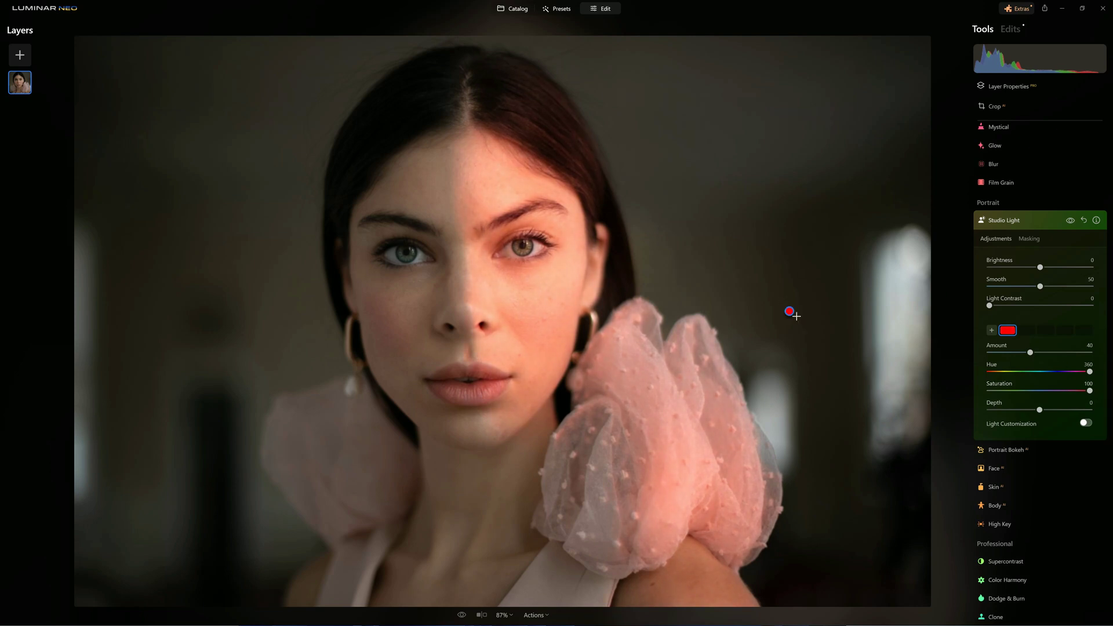
pyautogui.moveTo(771, 350); pyautogui.dragTo(788, 292)
pyautogui.click(1001, 372)
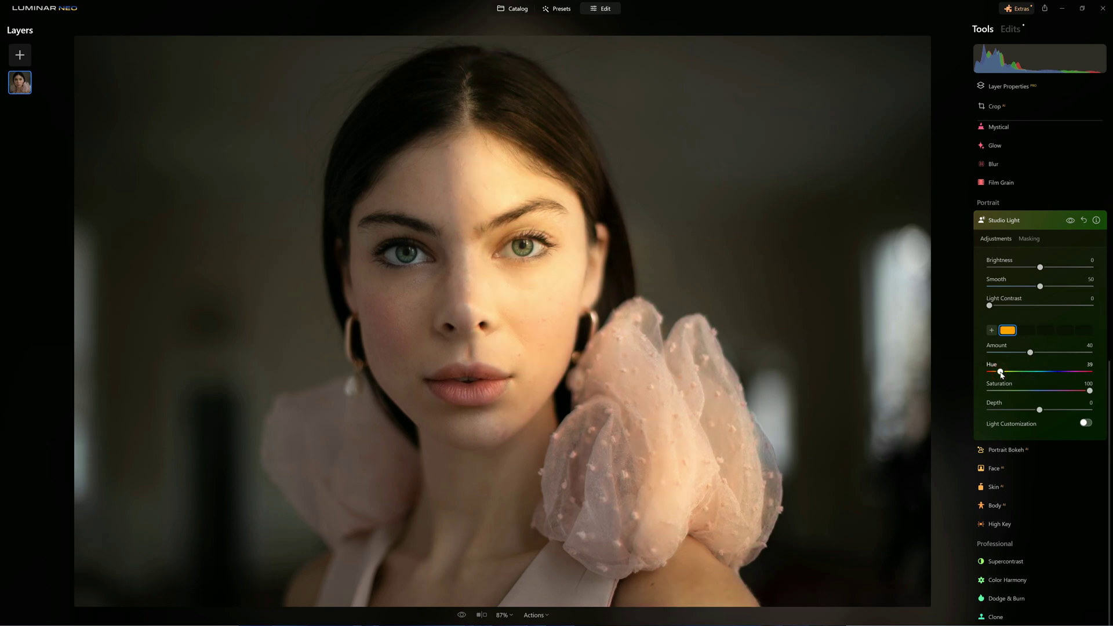
pyautogui.moveTo(1001, 372); pyautogui.dragTo(999, 372)
pyautogui.click(1012, 391)
pyautogui.moveTo(875, 375)
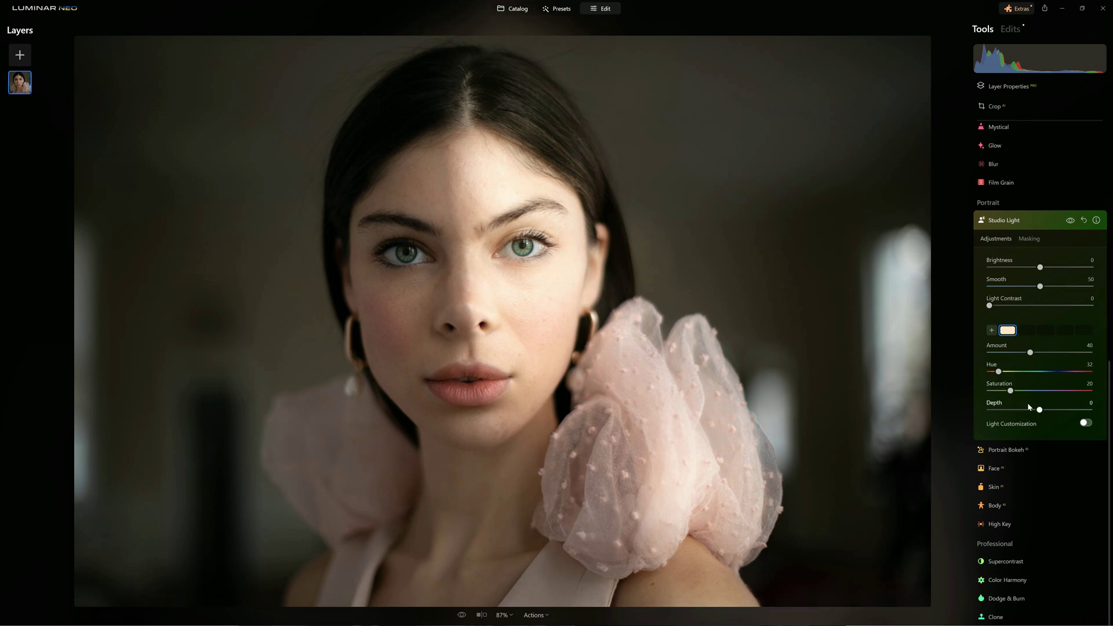
# Step: Sweep the light Depth between -100 and 100, settling on 14
pyautogui.moveTo(1040, 410); pyautogui.dragTo(978, 412)
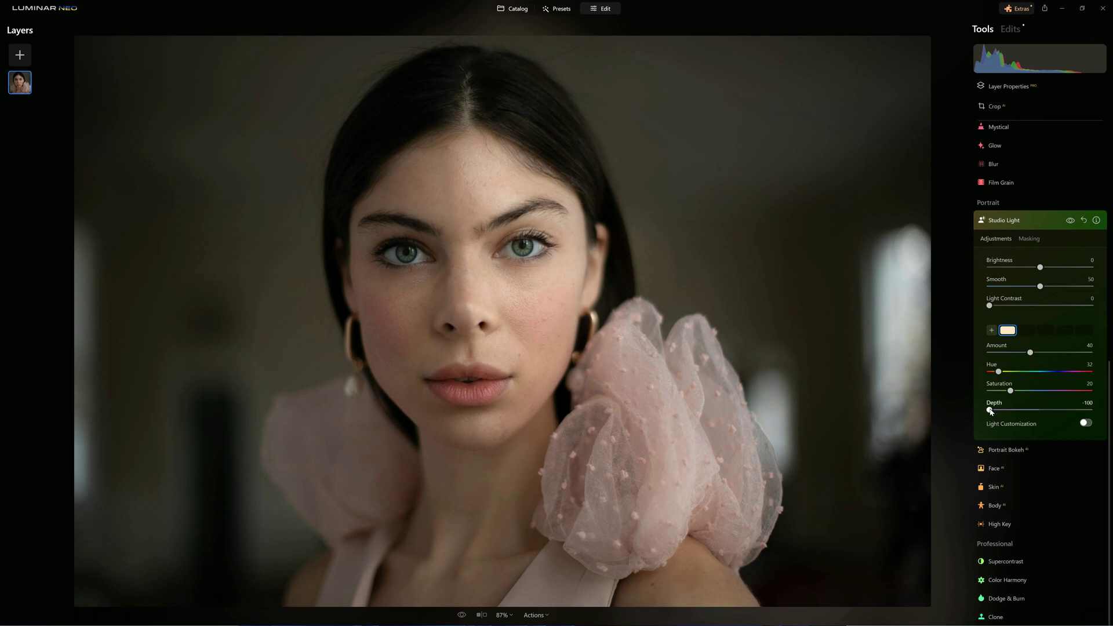
pyautogui.moveTo(991, 412); pyautogui.dragTo(1100, 420)
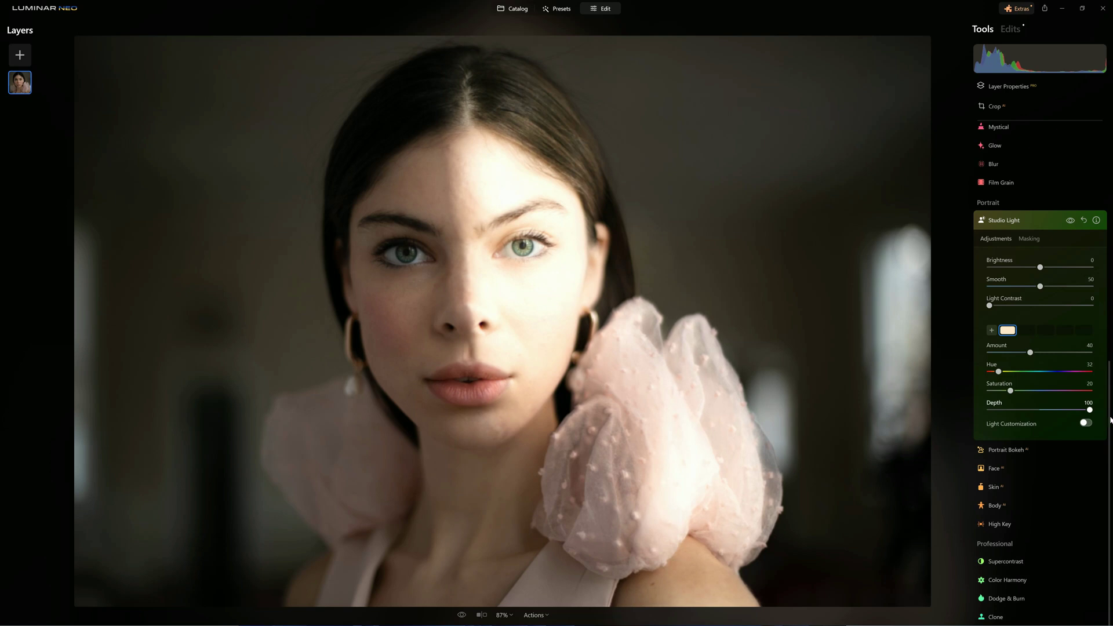
pyautogui.moveTo(1096, 420); pyautogui.dragTo(1047, 417)
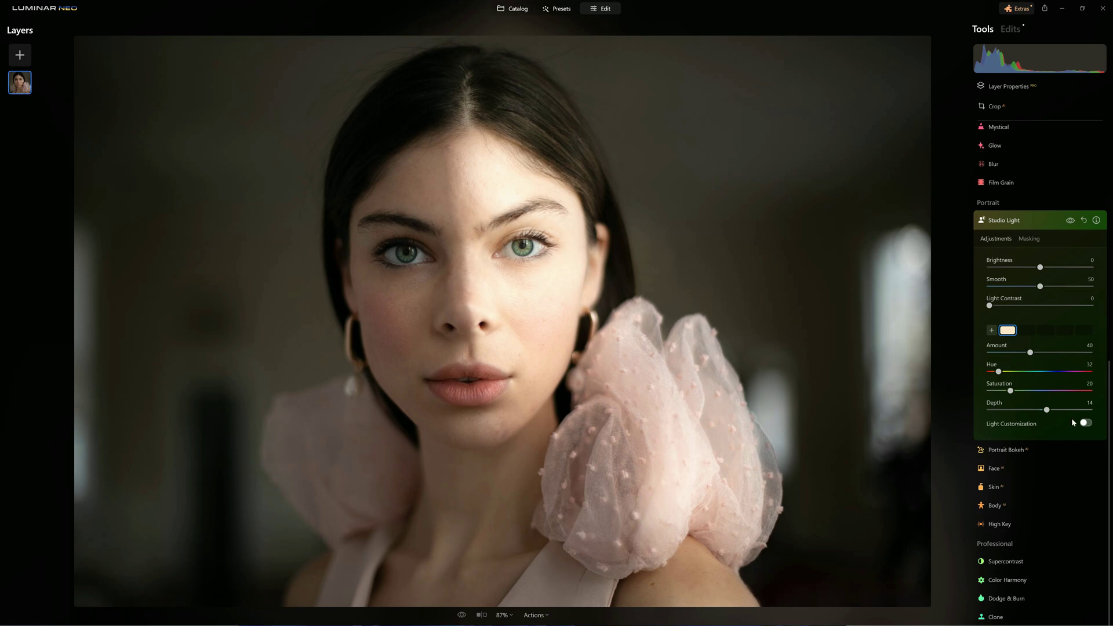
# Step: Turn on light customization with a stripe pattern, Scale 32, shifted left
pyautogui.click(1086, 424)
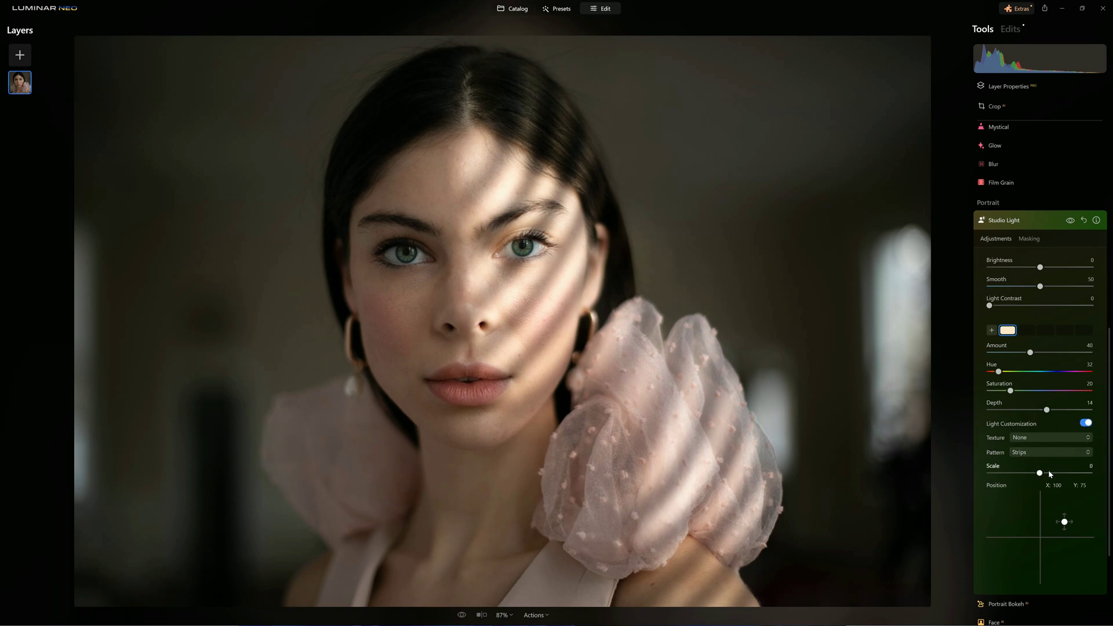
pyautogui.moveTo(1040, 474)
pyautogui.mouseDown()
pyautogui.moveTo(1003, 474)
pyautogui.moveTo(1056, 474)
pyautogui.mouseUp()
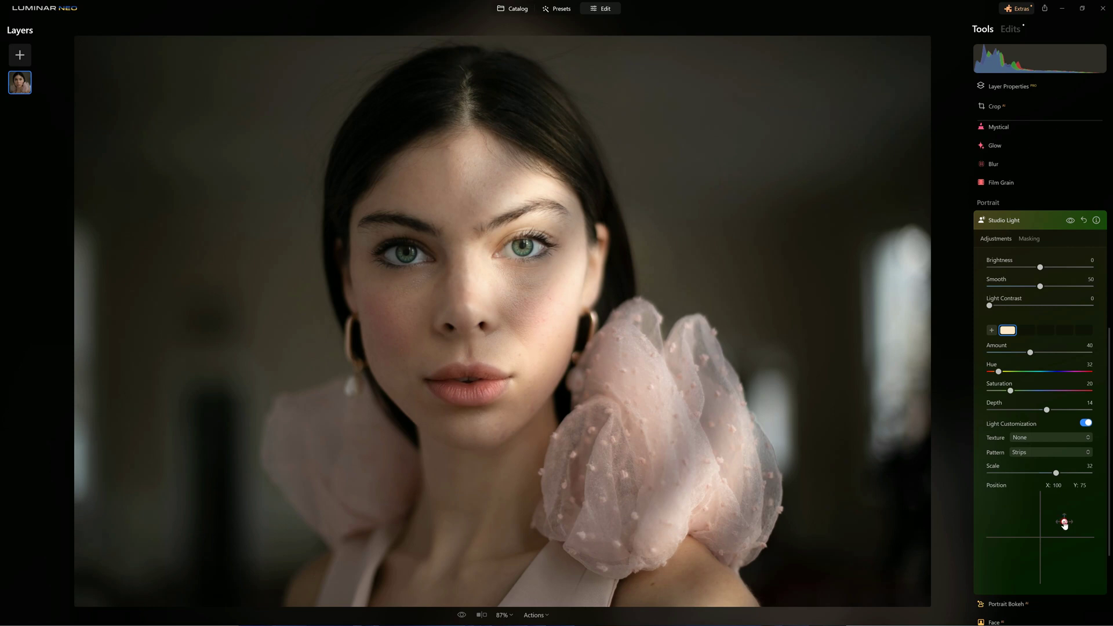
pyautogui.moveTo(1065, 524); pyautogui.dragTo(1032, 523)
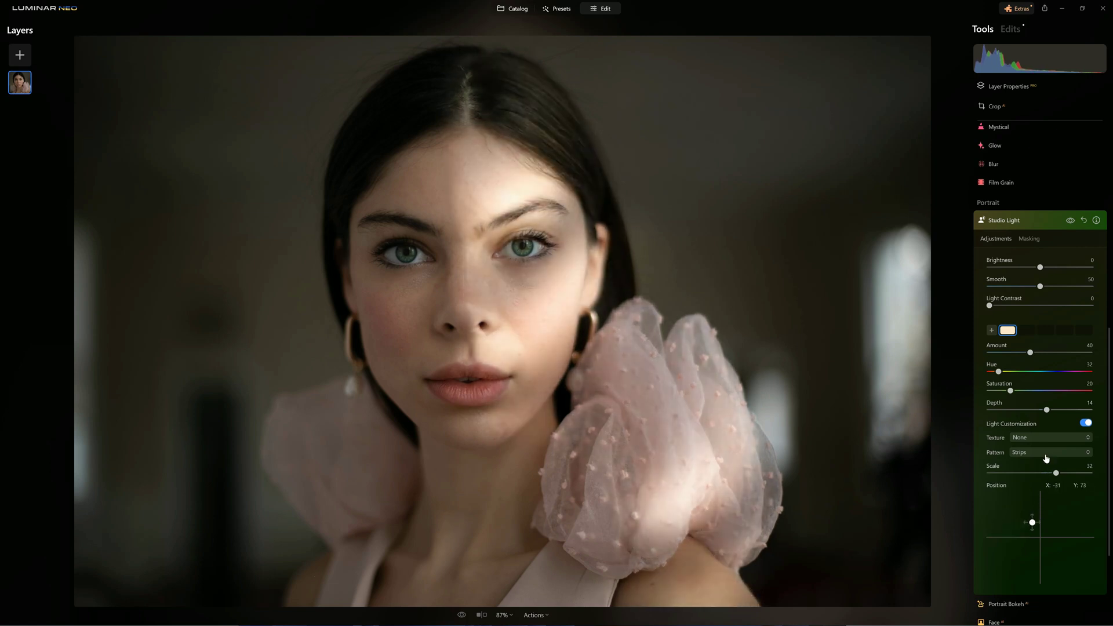
# Step: Try a Dots pattern at Scale -55, then set Pattern and Texture to None and disable customization
pyautogui.click(1047, 453)
pyautogui.click(1032, 497)
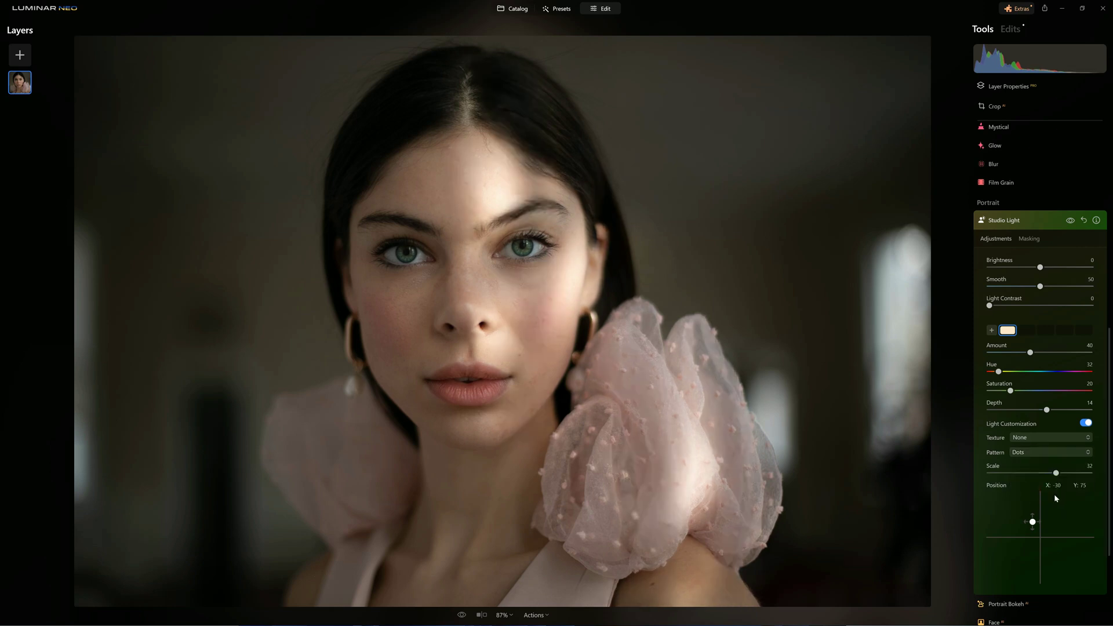
pyautogui.click(1013, 474)
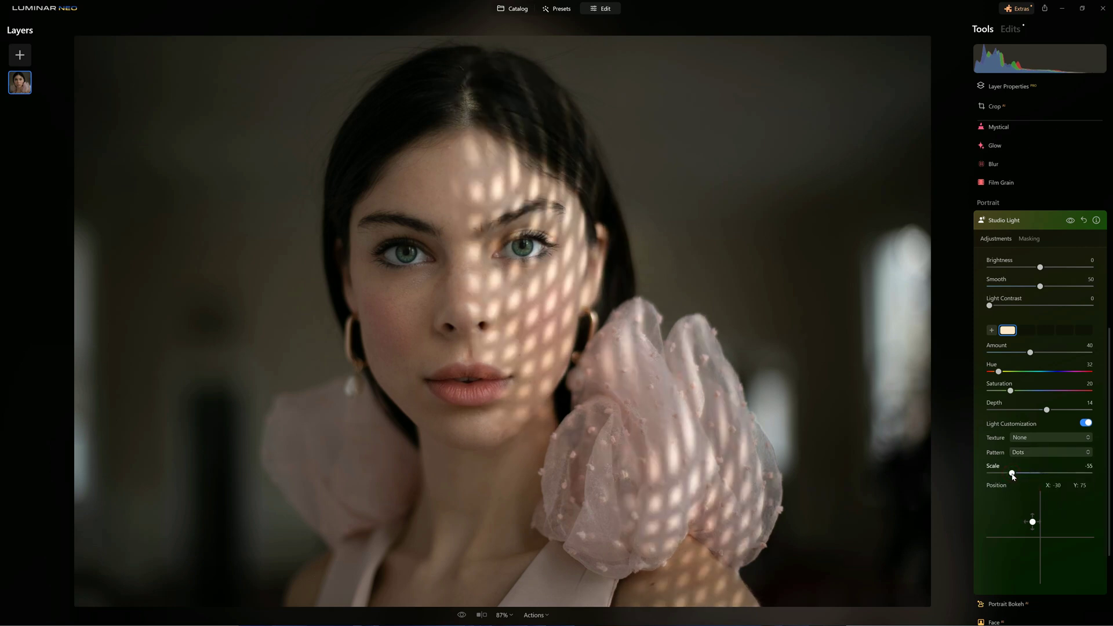
pyautogui.click(1042, 452)
pyautogui.click(1039, 468)
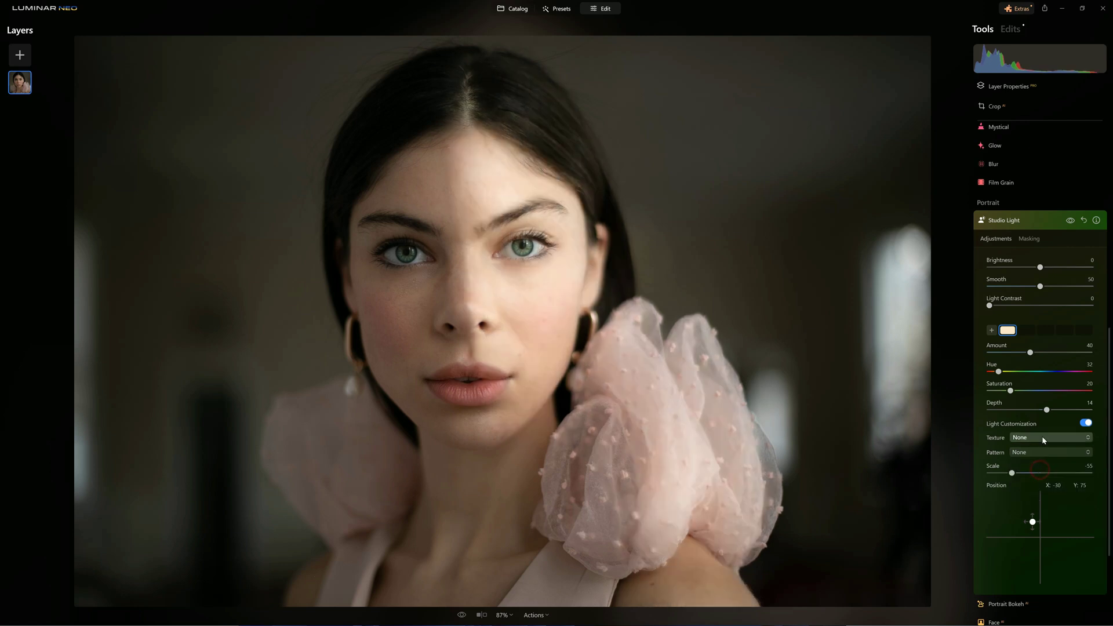
pyautogui.click(1043, 439)
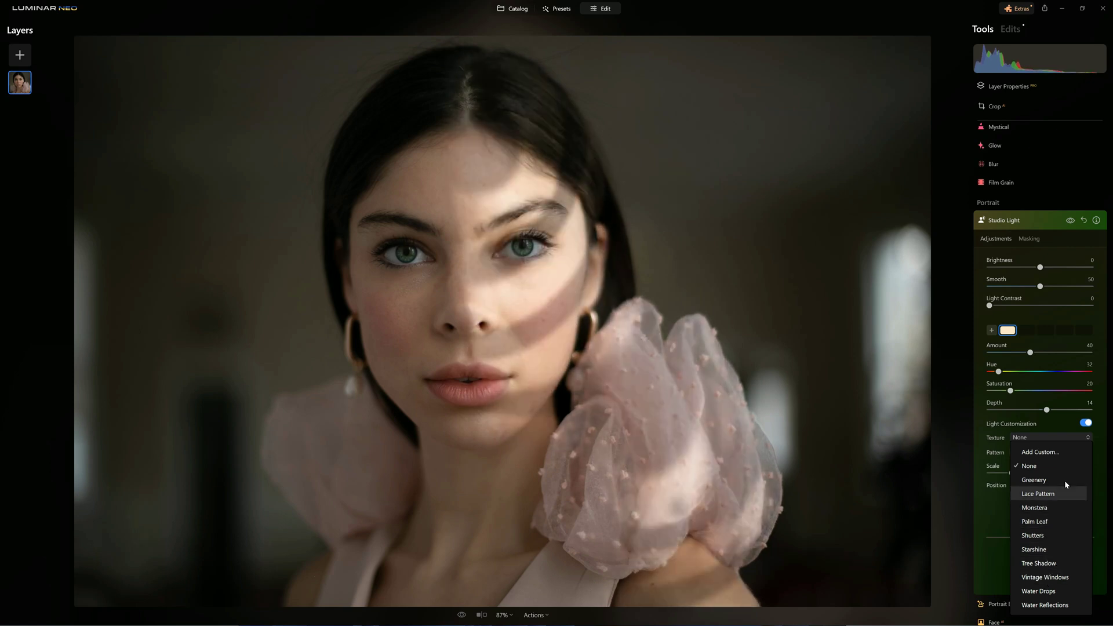
pyautogui.click(1087, 428)
pyautogui.click(1087, 425)
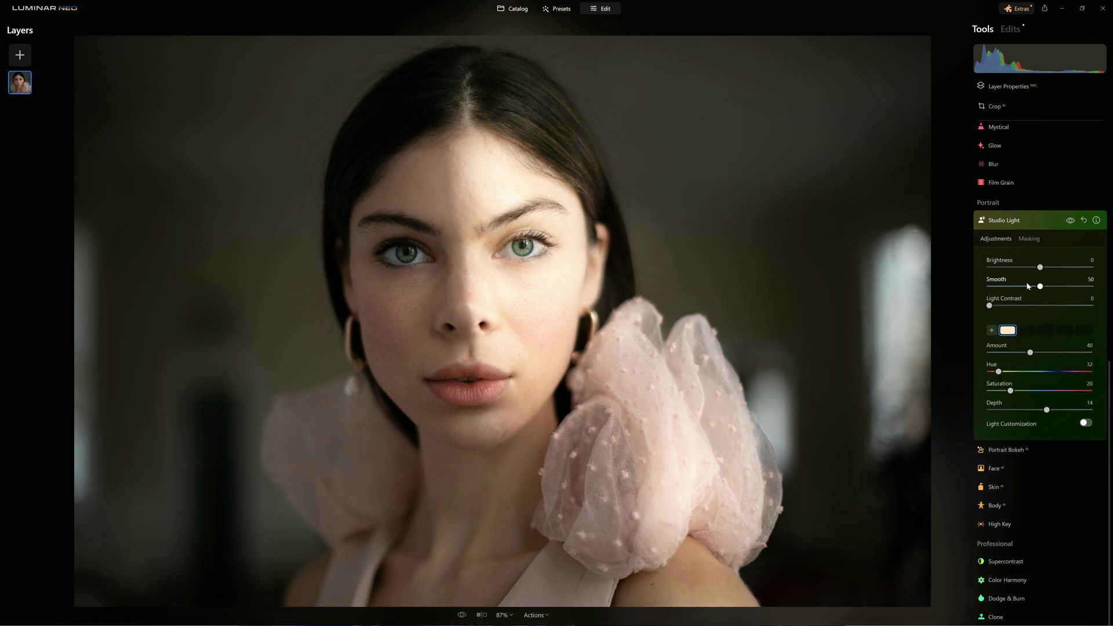
# Step: Set Studio Light Brightness to -63, Smooth to 35 and Light Contrast to 10
pyautogui.moveTo(1040, 269); pyautogui.dragTo(962, 288)
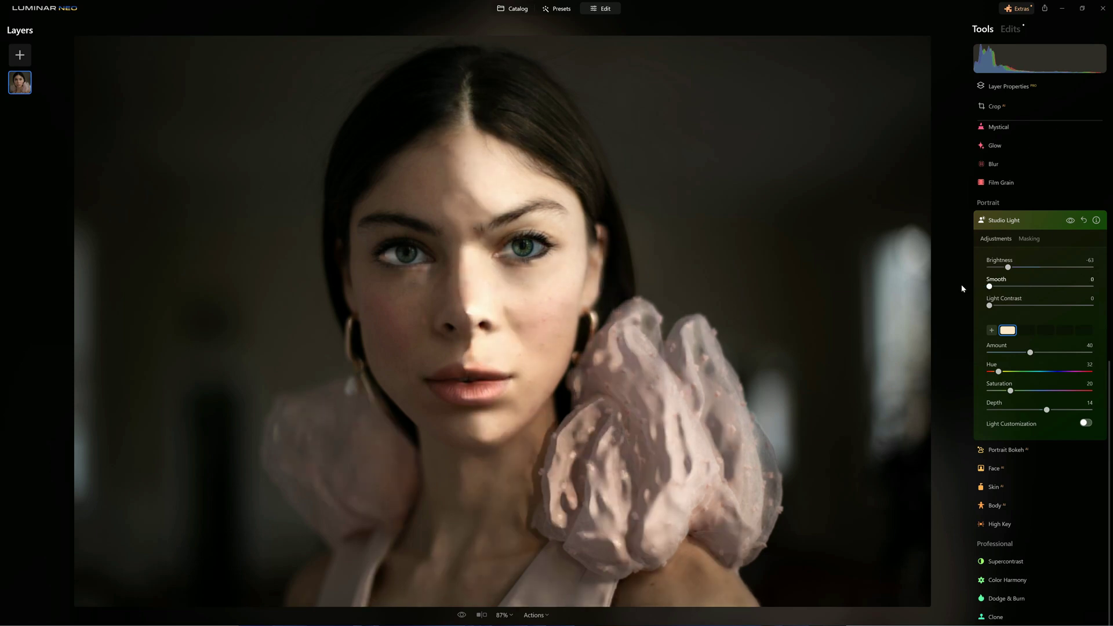
pyautogui.moveTo(1036, 286)
pyautogui.mouseDown()
pyautogui.moveTo(1087, 287)
pyautogui.moveTo(1013, 286)
pyautogui.moveTo(1025, 286)
pyautogui.mouseUp()
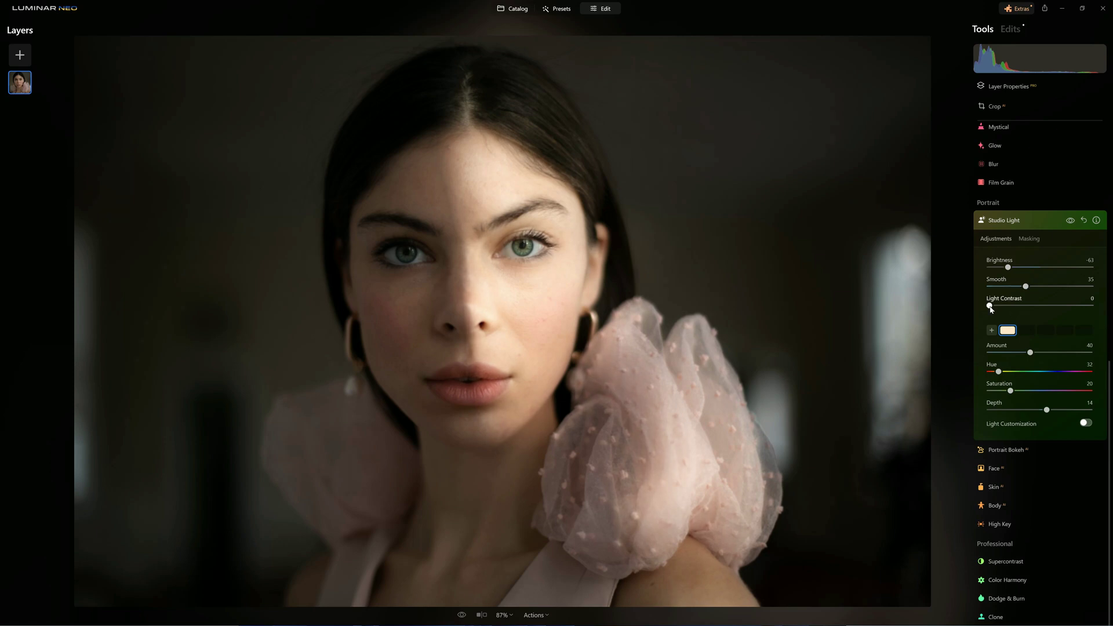
pyautogui.moveTo(990, 308)
pyautogui.mouseDown()
pyautogui.moveTo(1097, 315)
pyautogui.moveTo(986, 313)
pyautogui.moveTo(1017, 323)
pyautogui.moveTo(977, 322)
pyautogui.moveTo(1022, 316)
pyautogui.moveTo(1001, 322)
pyautogui.mouseUp()
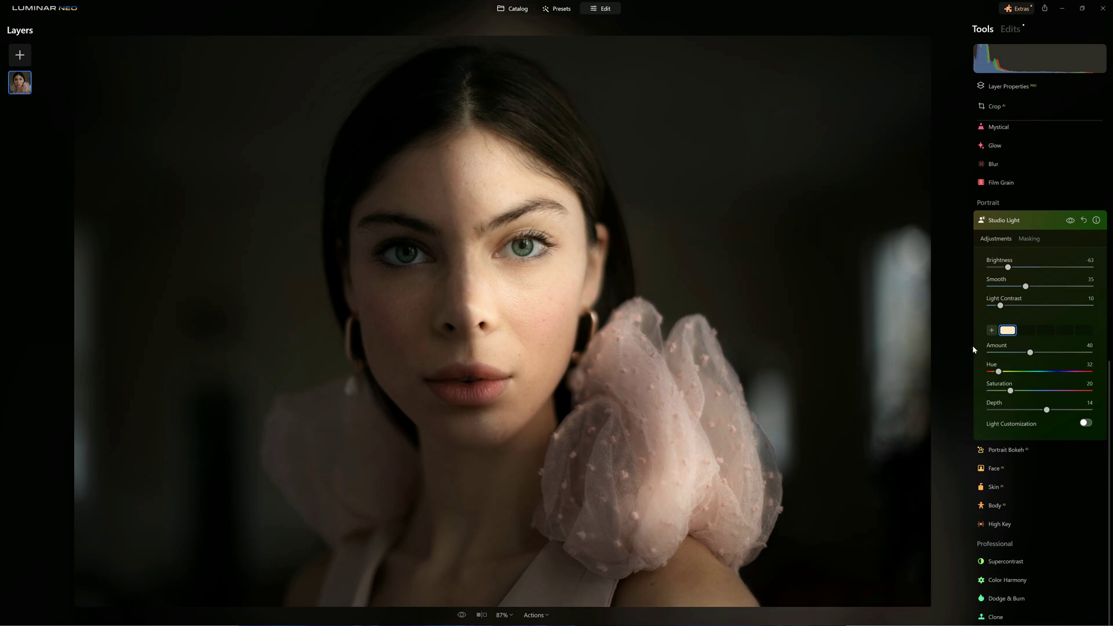
# Step: Add a light left of the face, tune its Amount, and set the warm light's Hue to 0
pyautogui.click(171, 300)
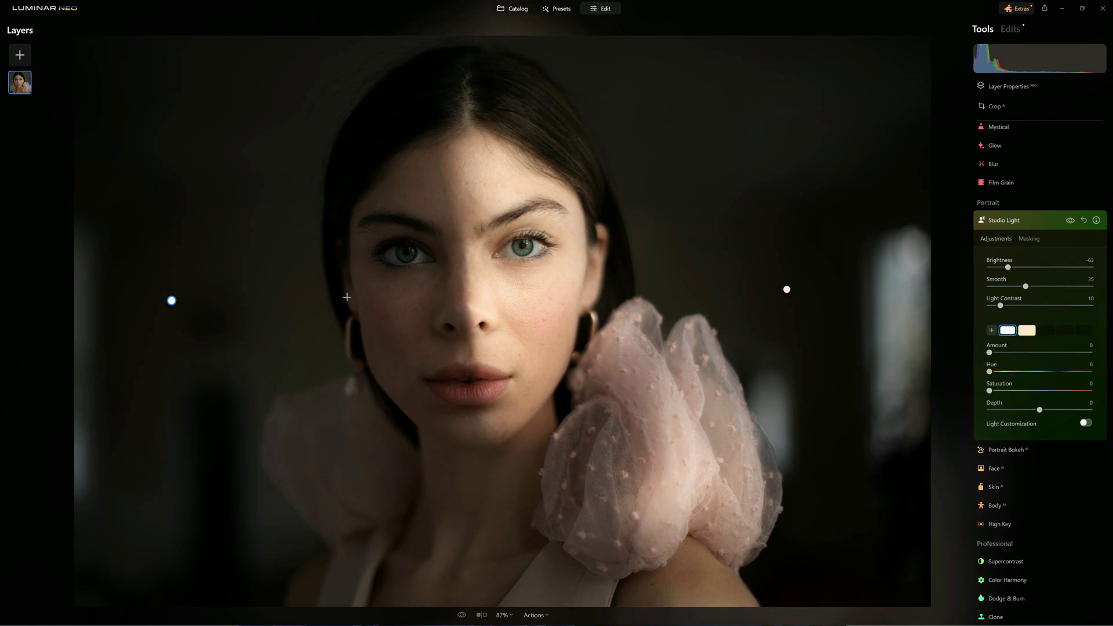
pyautogui.moveTo(1019, 354); pyautogui.dragTo(1029, 353)
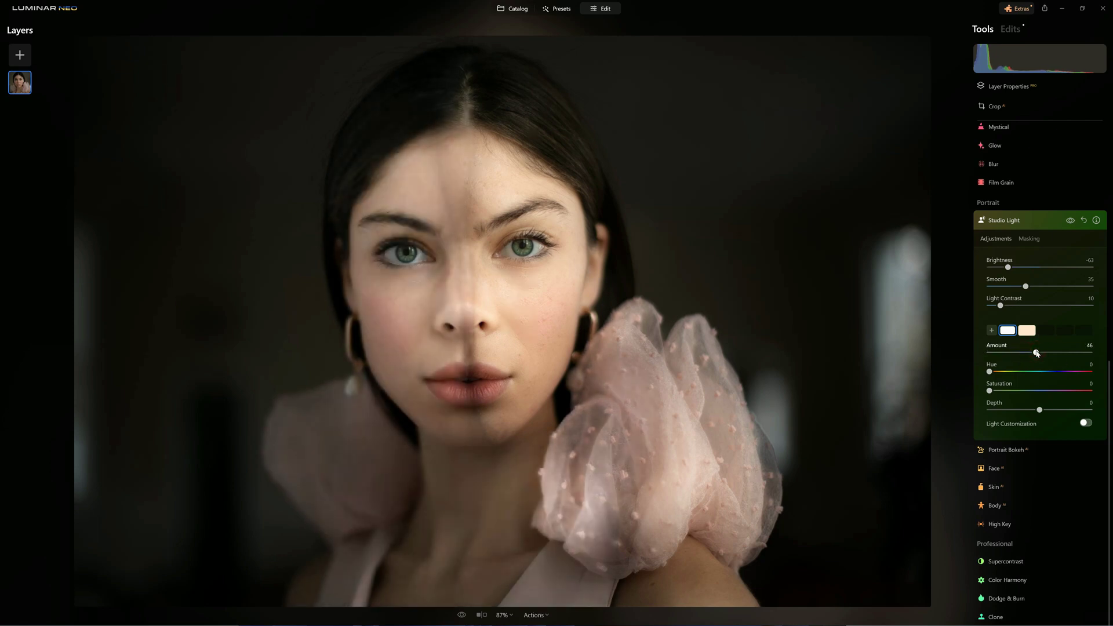
pyautogui.moveTo(1036, 353); pyautogui.dragTo(1022, 353)
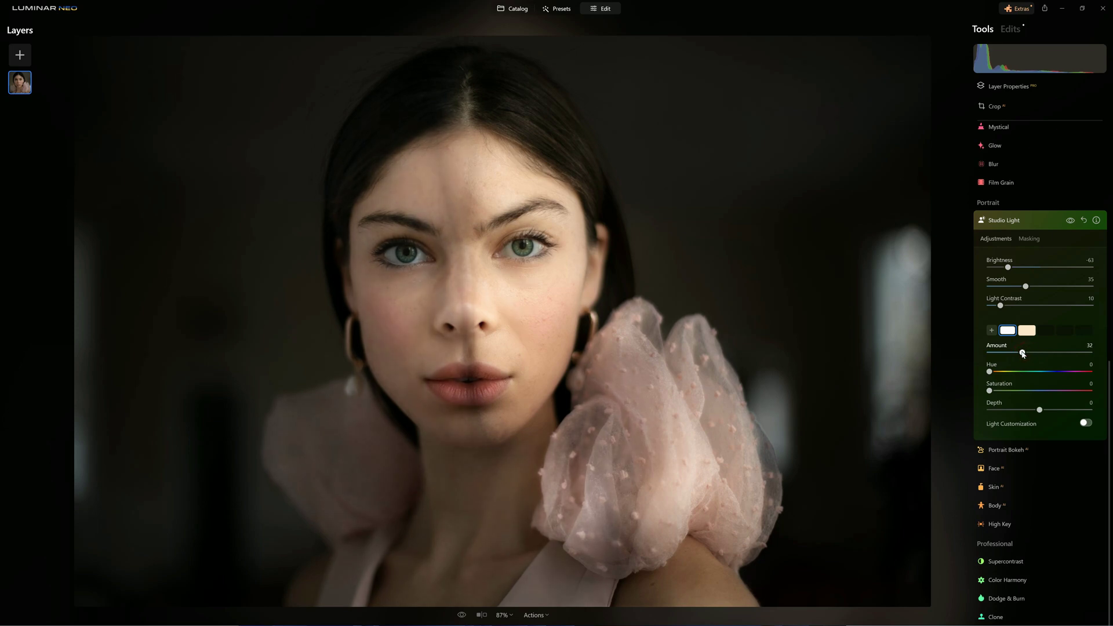
pyautogui.click(1027, 331)
pyautogui.moveTo(999, 372)
pyautogui.mouseDown()
pyautogui.moveTo(976, 371)
pyautogui.moveTo(989, 391)
pyautogui.mouseUp()
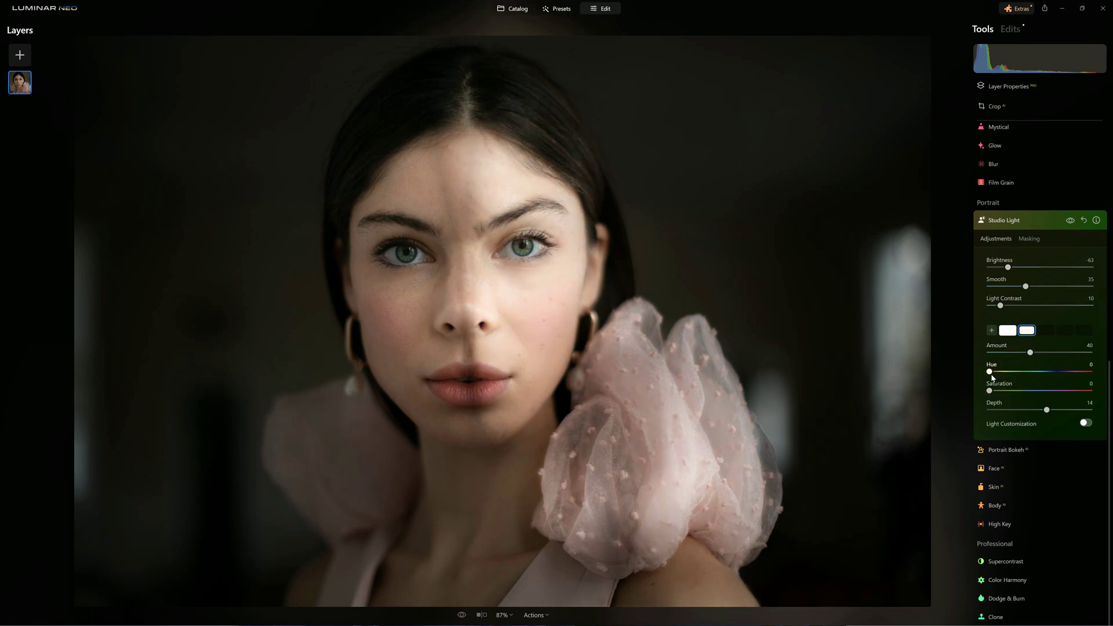
pyautogui.click(1009, 334)
pyautogui.click(1012, 331)
# Step: Add a third light at the neck, raise the right light, and lower Light Contrast to 5
pyautogui.moveTo(323, 249)
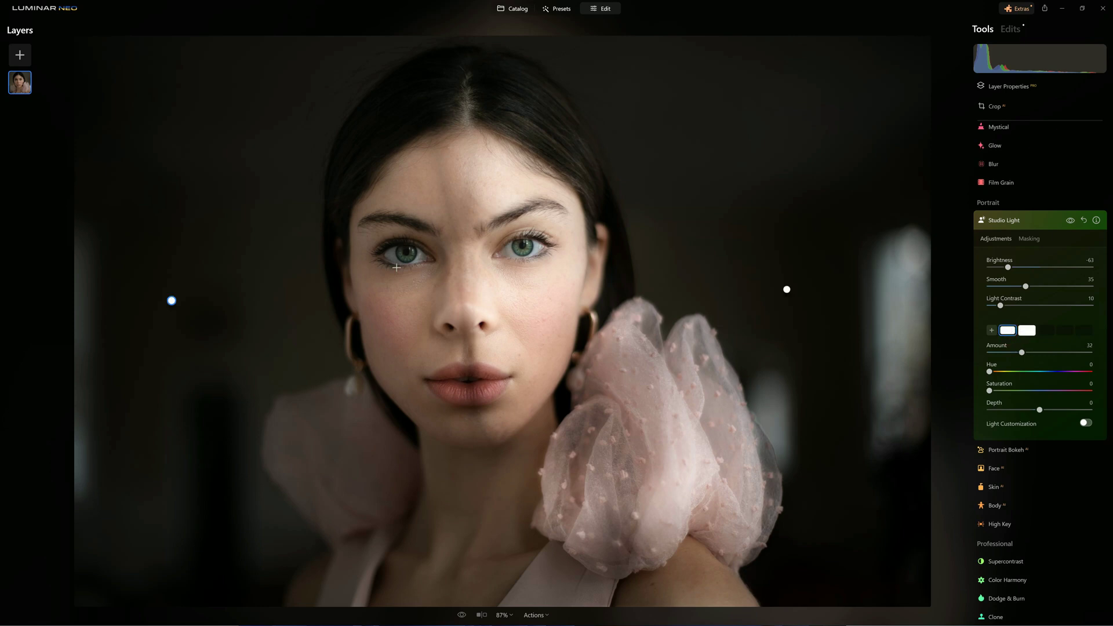
pyautogui.click(476, 546)
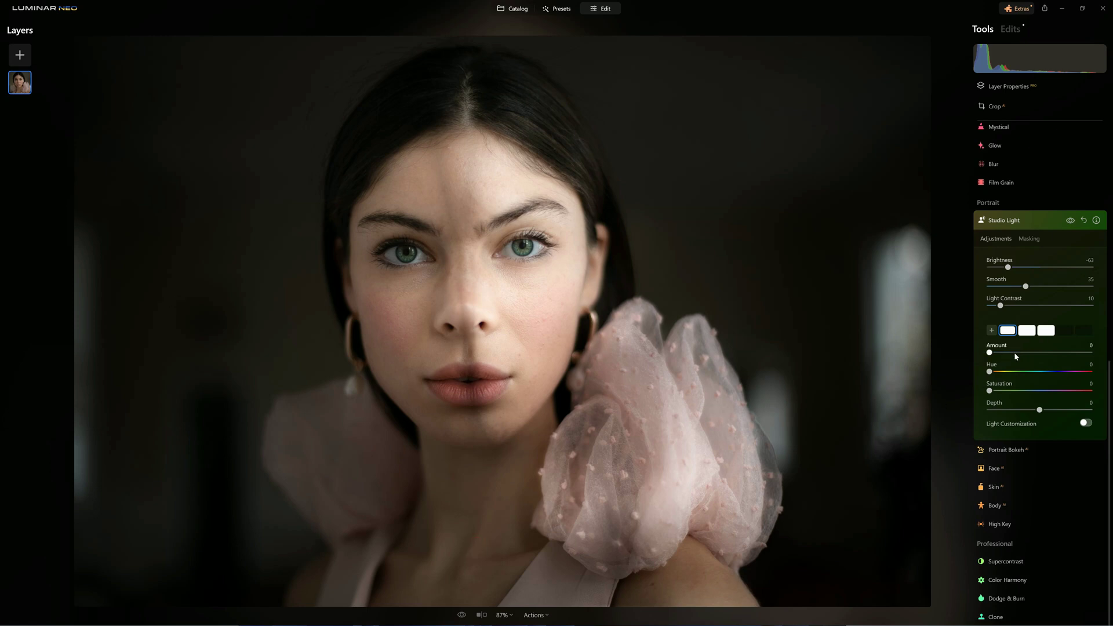
pyautogui.moveTo(1019, 352); pyautogui.dragTo(1031, 352)
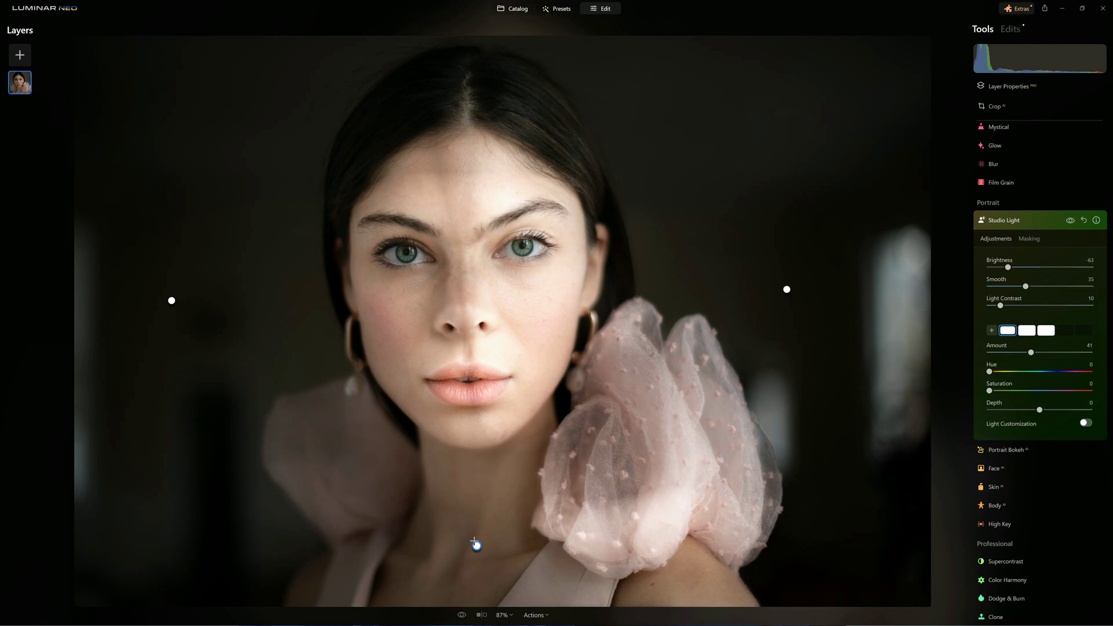
pyautogui.moveTo(476, 545); pyautogui.dragTo(472, 503)
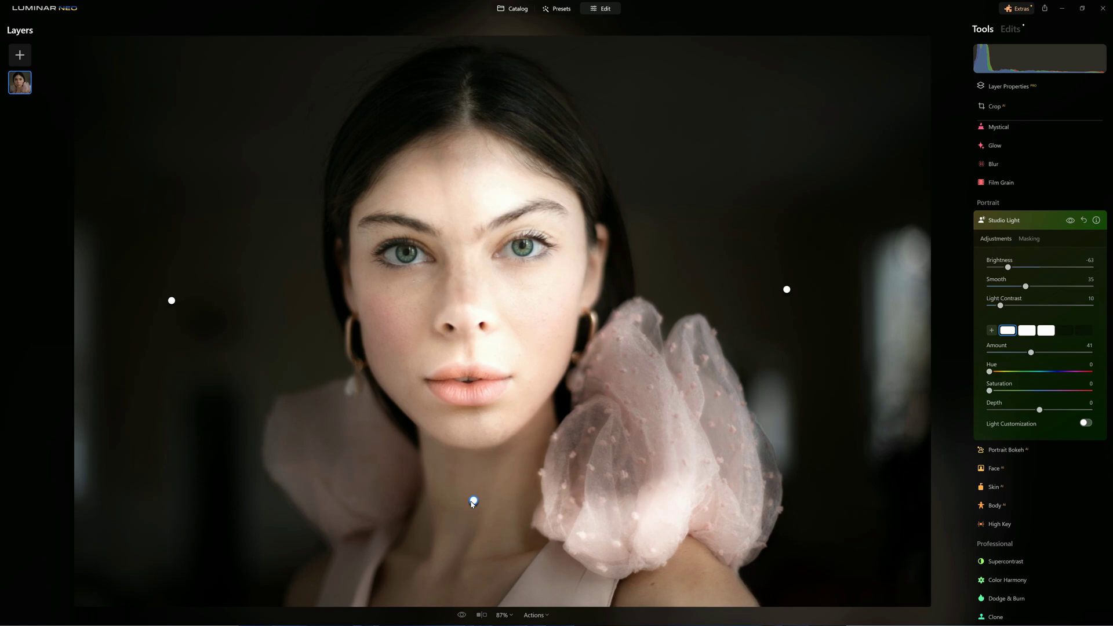
pyautogui.moveTo(474, 502); pyautogui.dragTo(487, 503)
pyautogui.moveTo(787, 290); pyautogui.dragTo(737, 222)
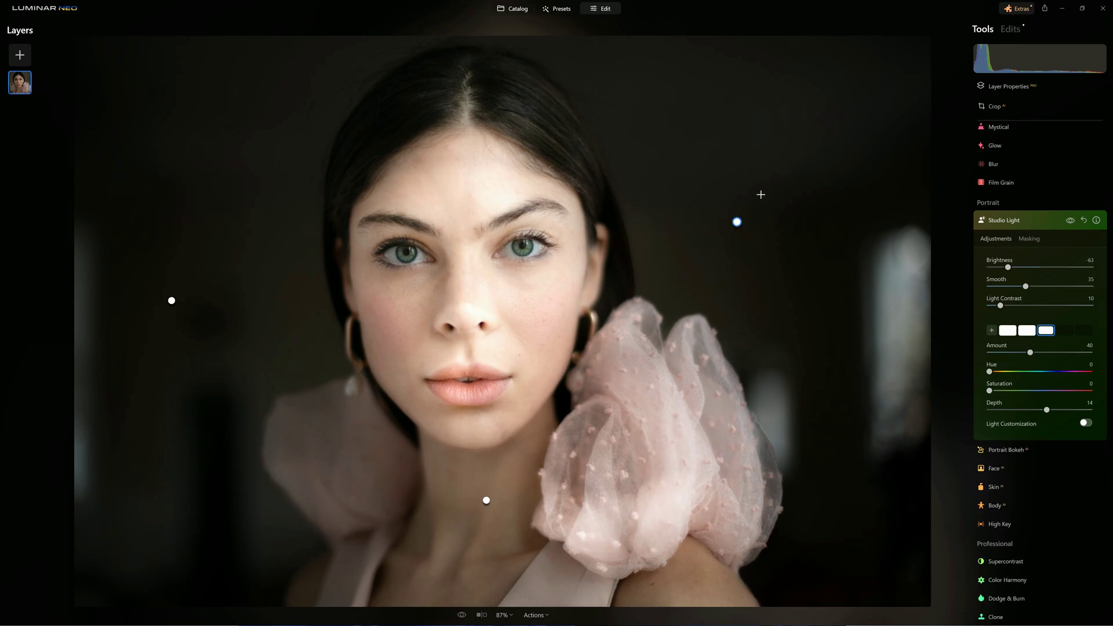
pyautogui.click(996, 308)
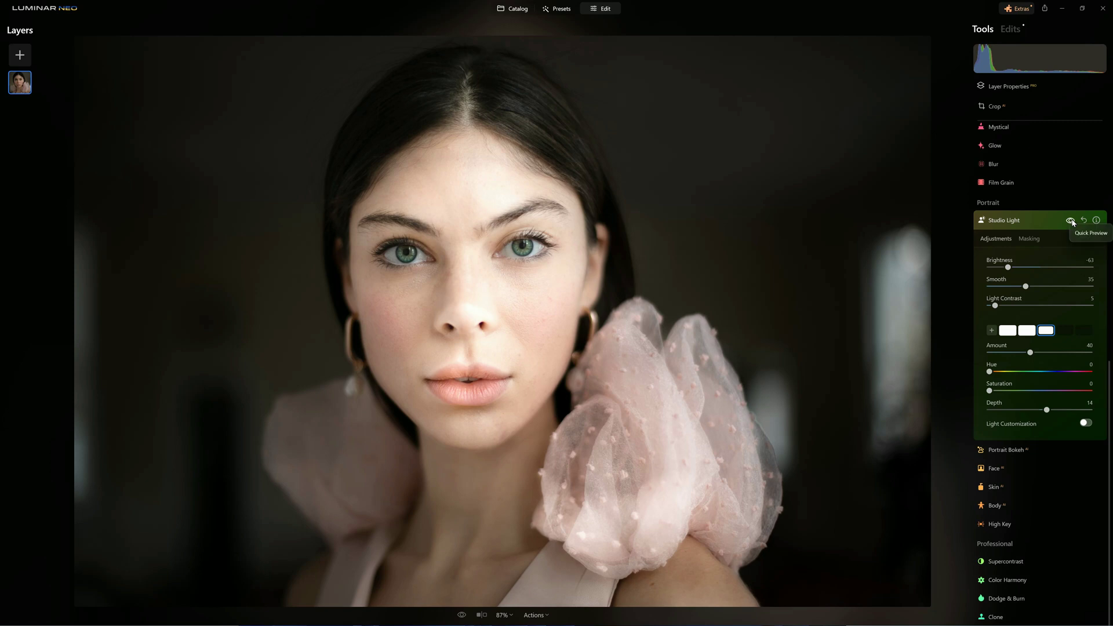
pyautogui.click(1071, 221)
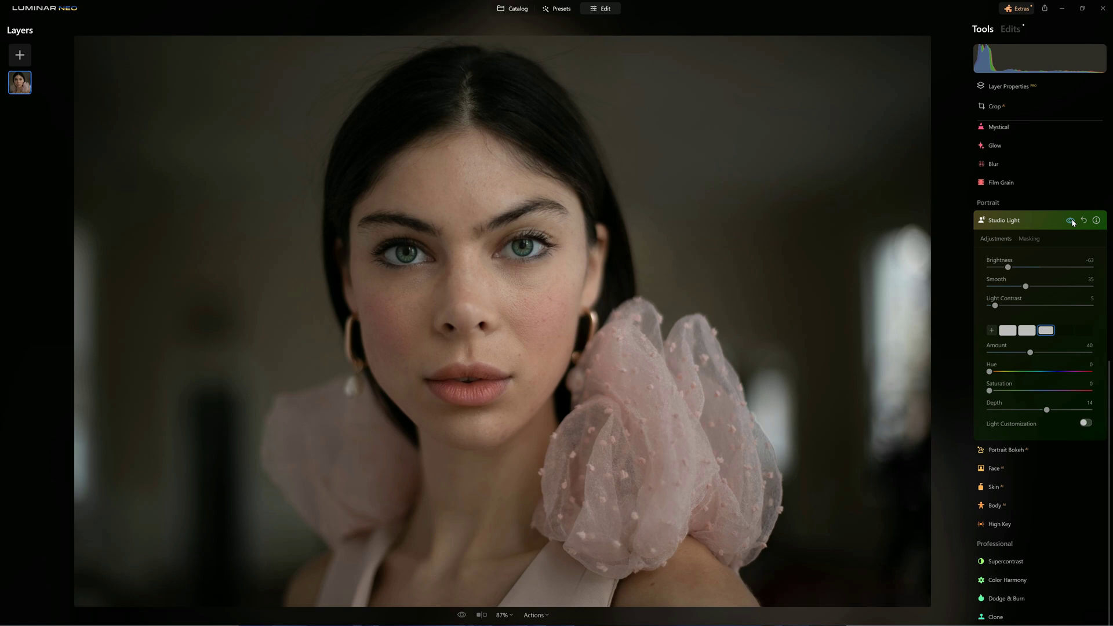
pyautogui.click(1072, 221)
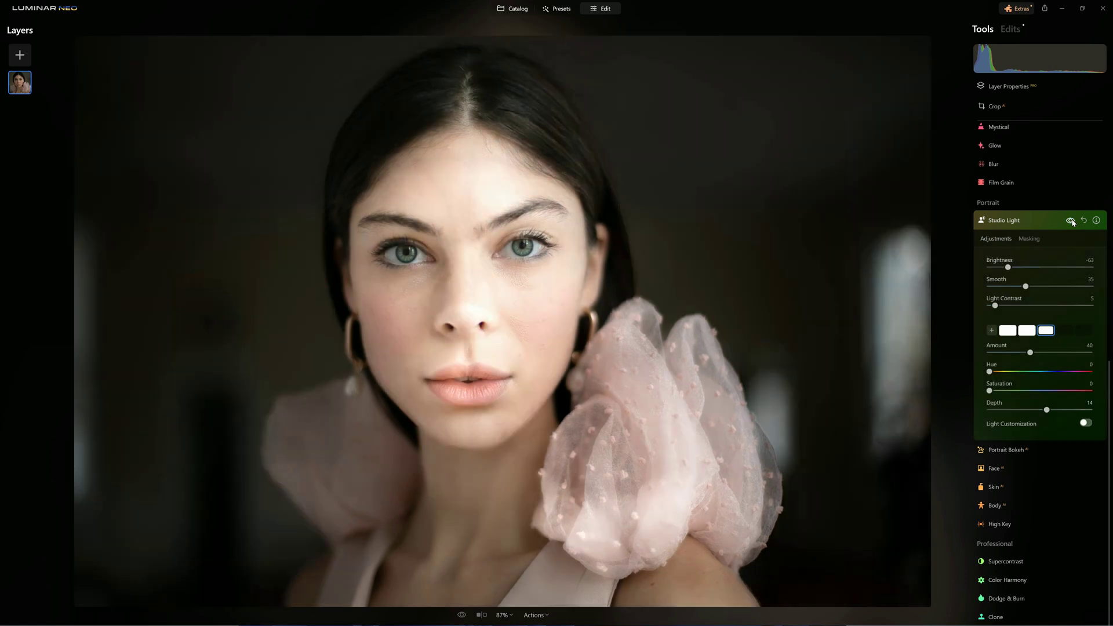